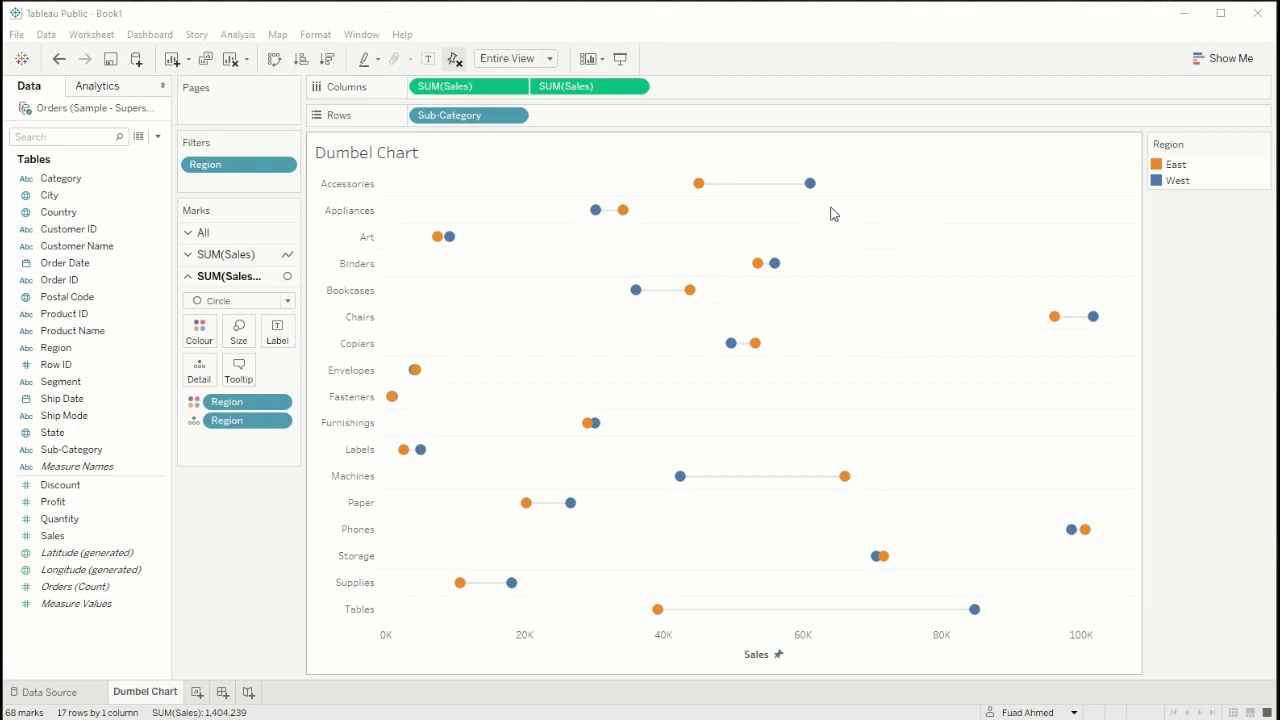
- Inspect the finished dumbbell chart's values, then start a new blank worksheet, Sheet 2
mouse_move(816, 200)
mouse_move(846, 480)
mouse_move(840, 617)
mouse_move(742, 360)
click(197, 692)
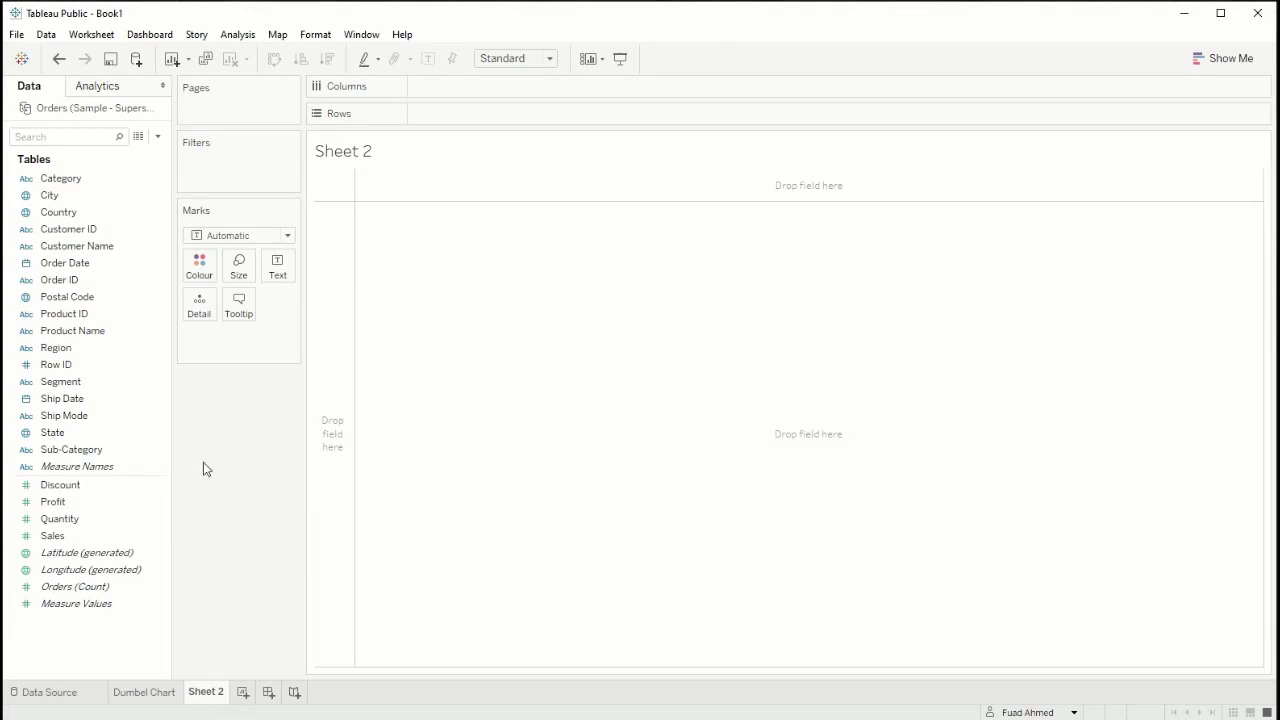
- Add a Region filter to Sheet 2 that keeps only East and West
click(103, 350)
drag(103, 351, 258, 180)
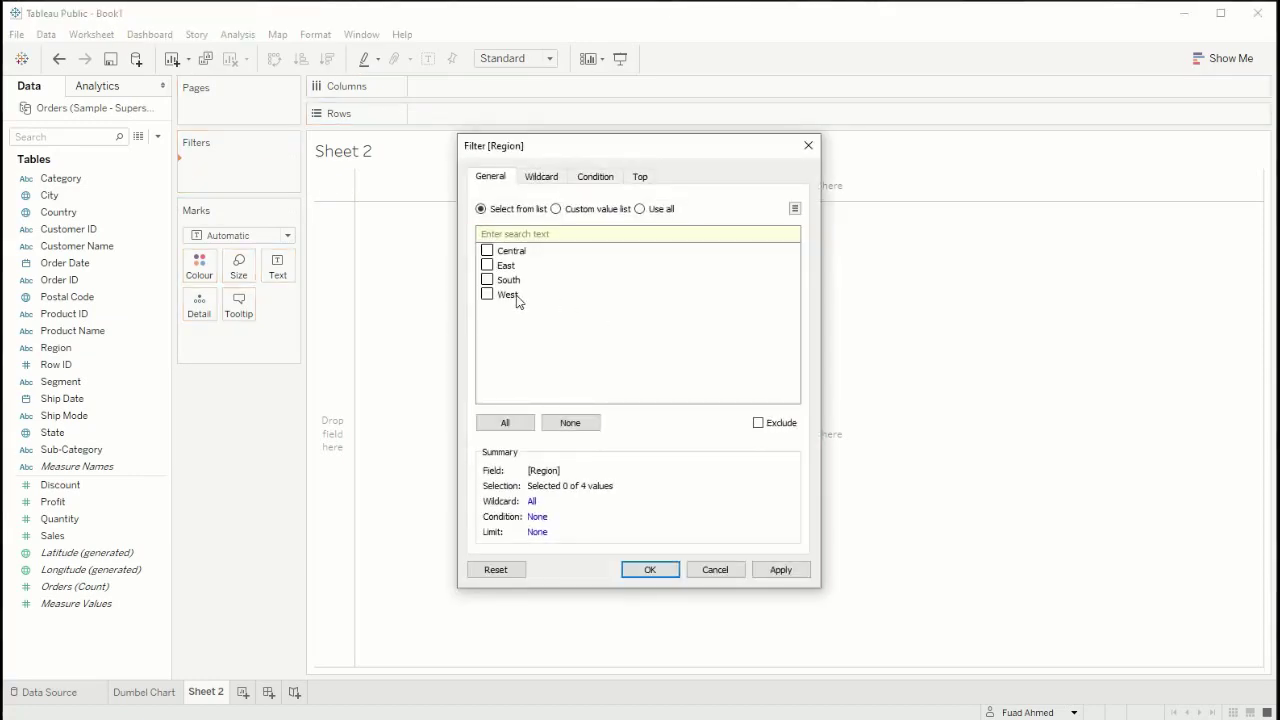
click(487, 294)
click(781, 570)
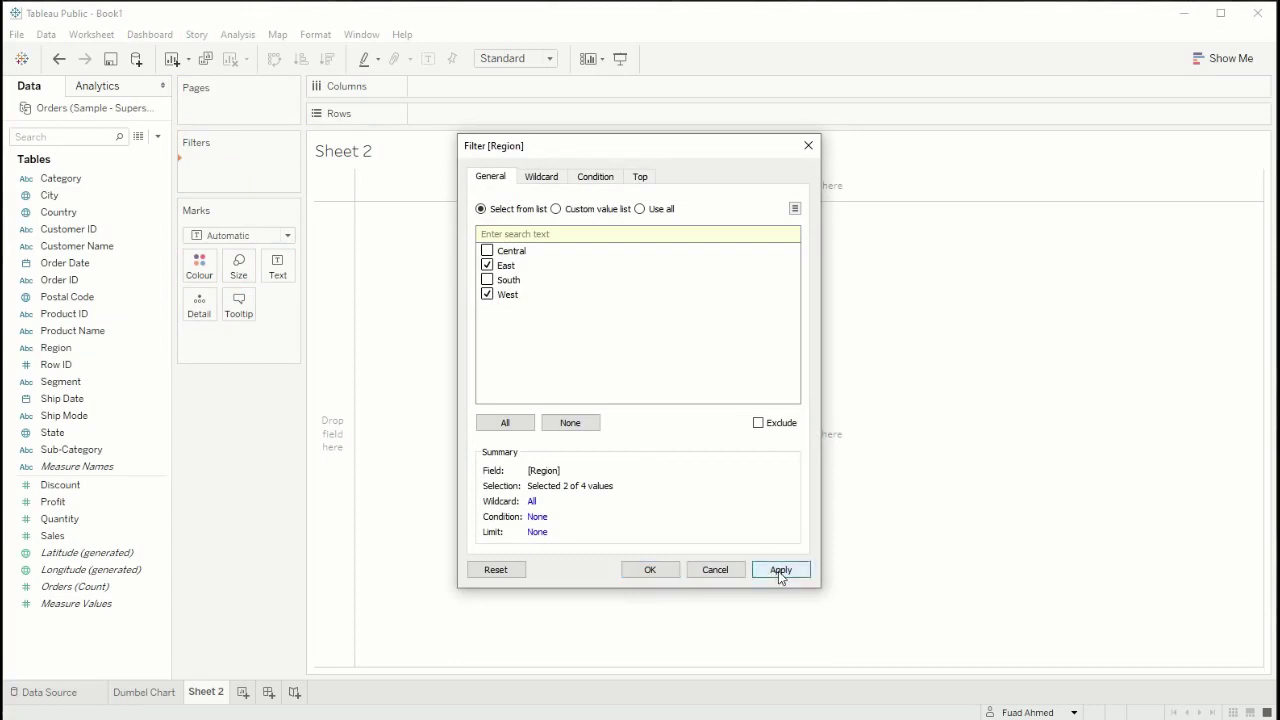
click(650, 569)
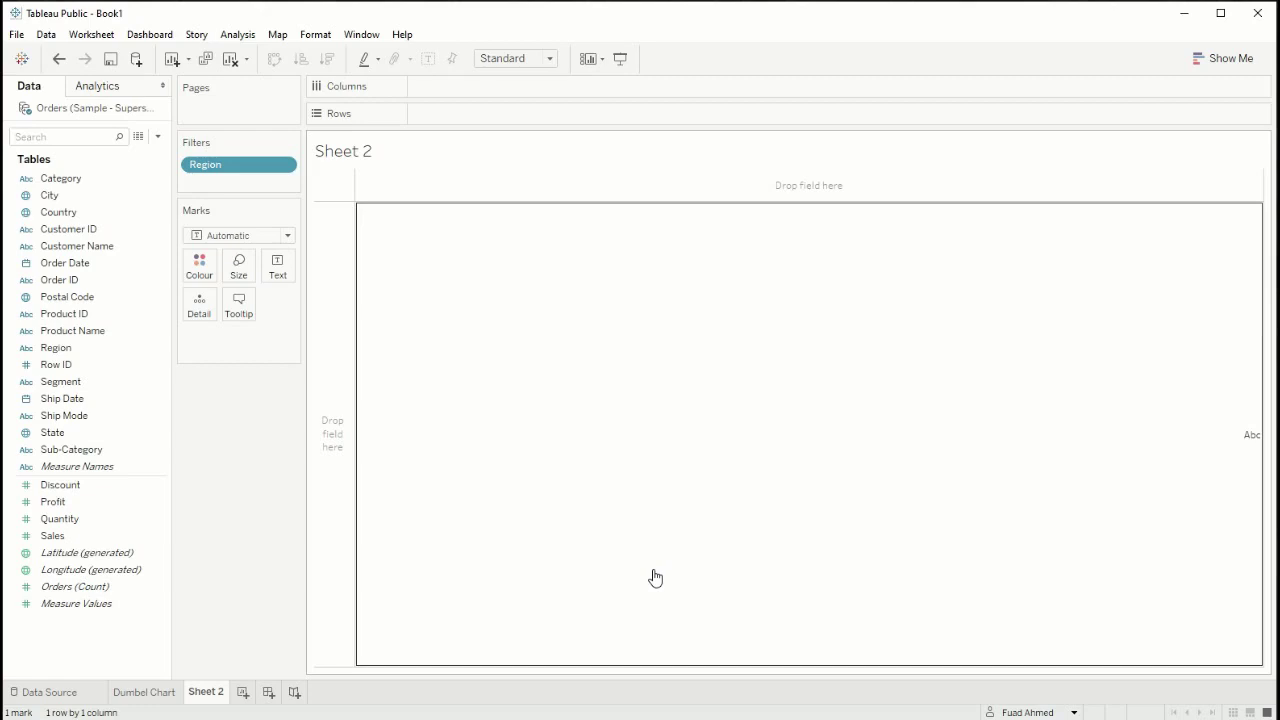
- Plot SUM(Sales) by Sub-Category as horizontal bars sized to Entire View
drag(133, 455, 517, 126)
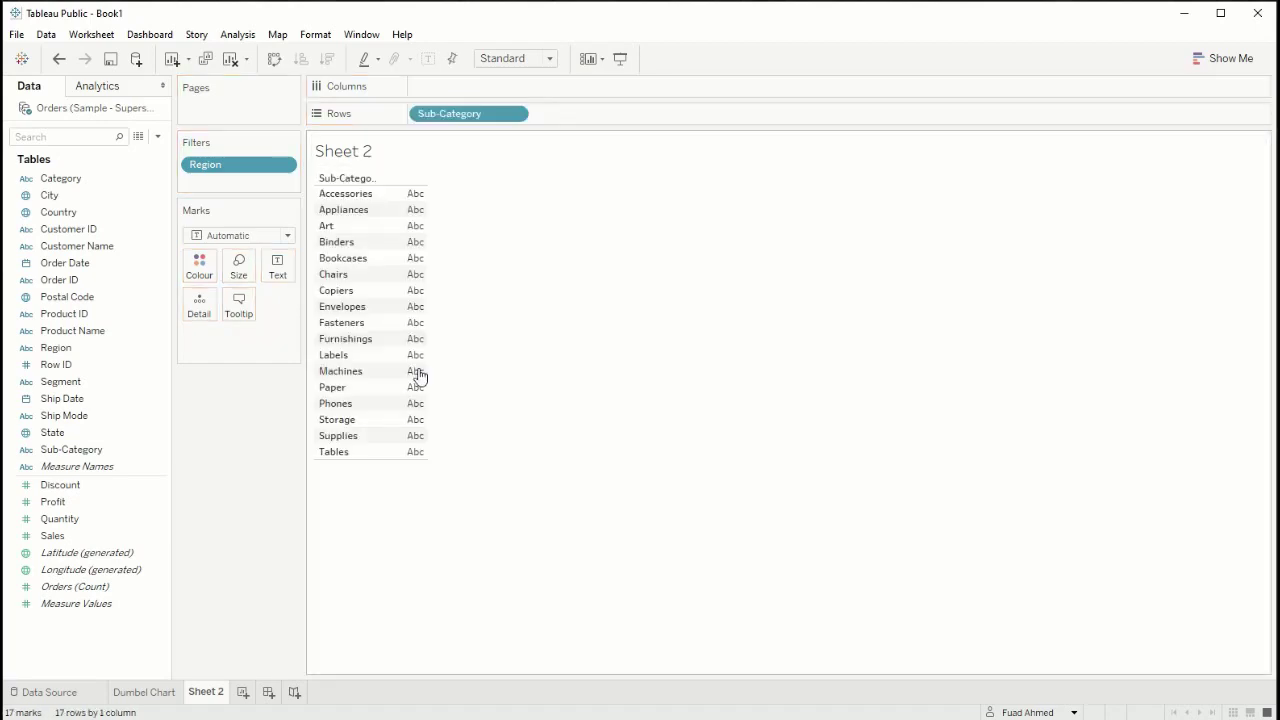
drag(106, 537, 460, 94)
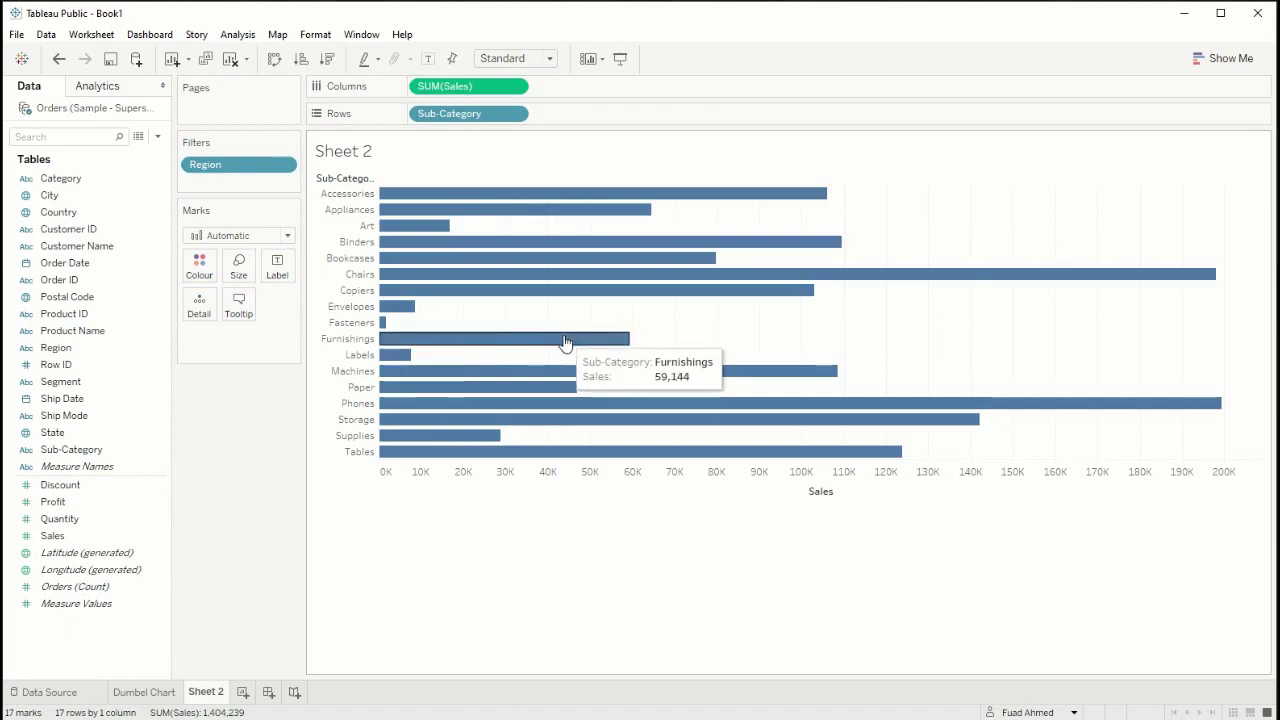
click(522, 63)
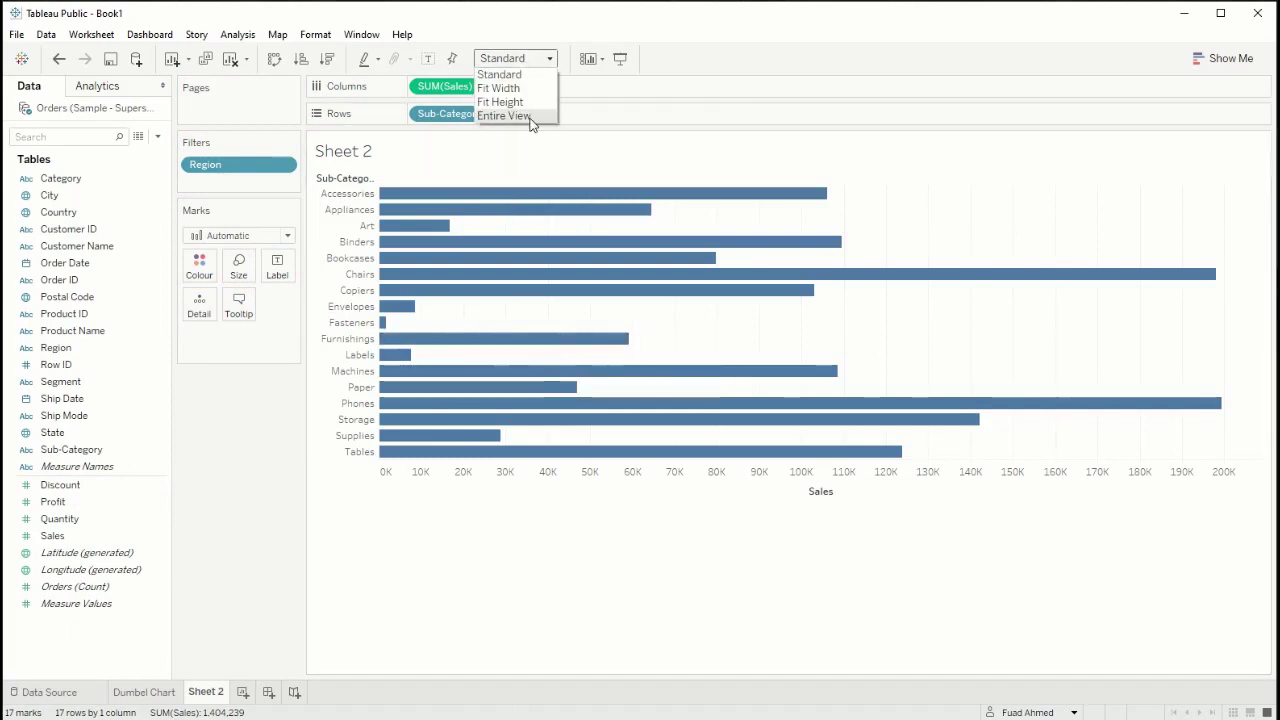
click(527, 120)
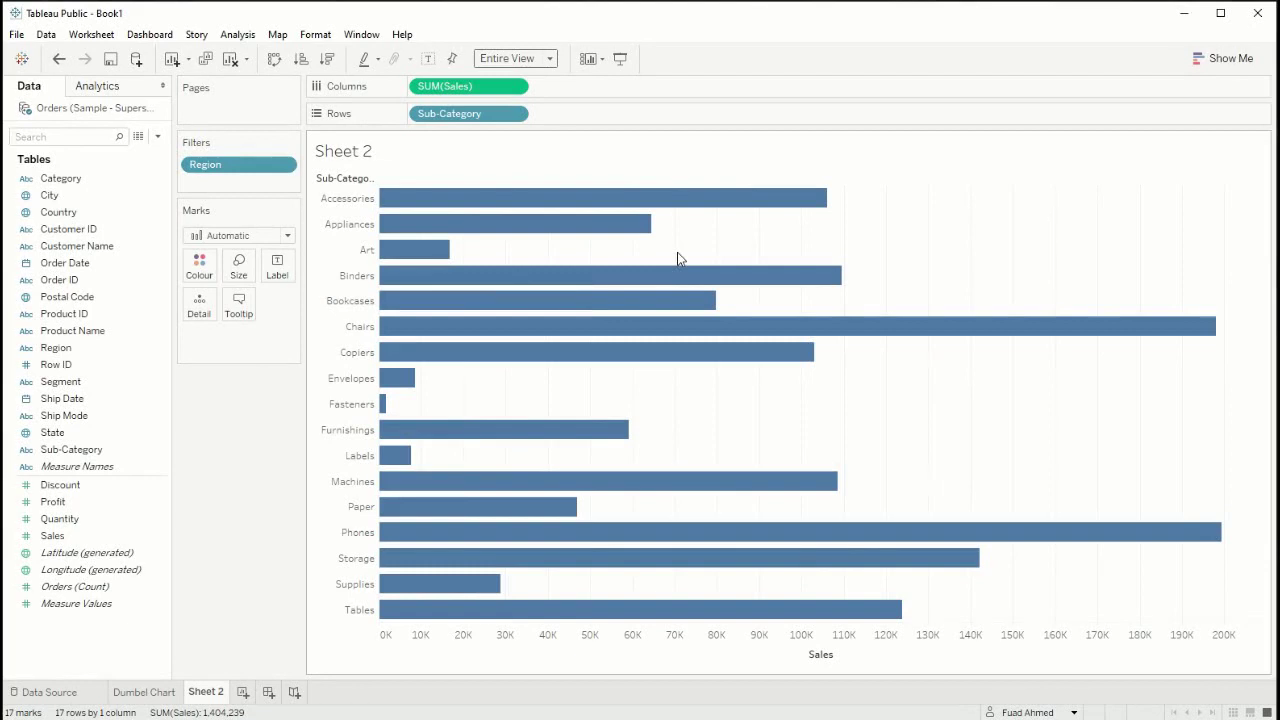
- Put Region on Detail, switch the marks to Circle, and colour them by Region
drag(100, 349, 200, 306)
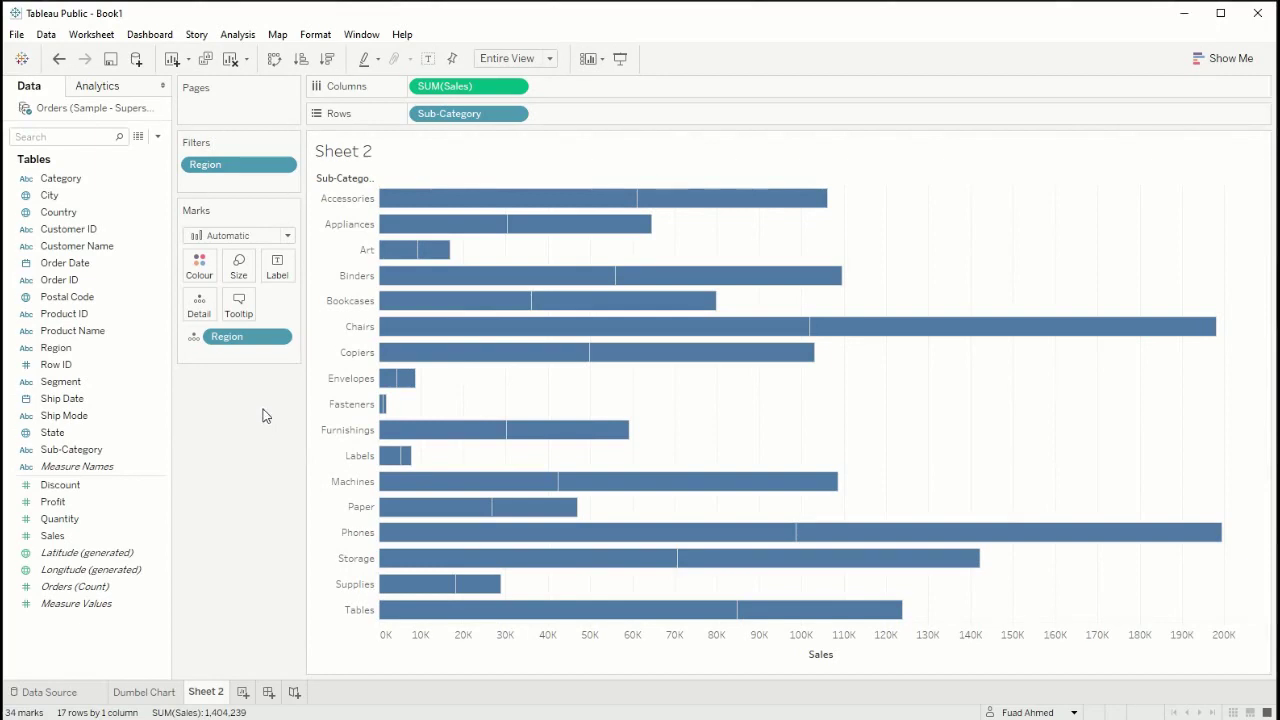
click(287, 237)
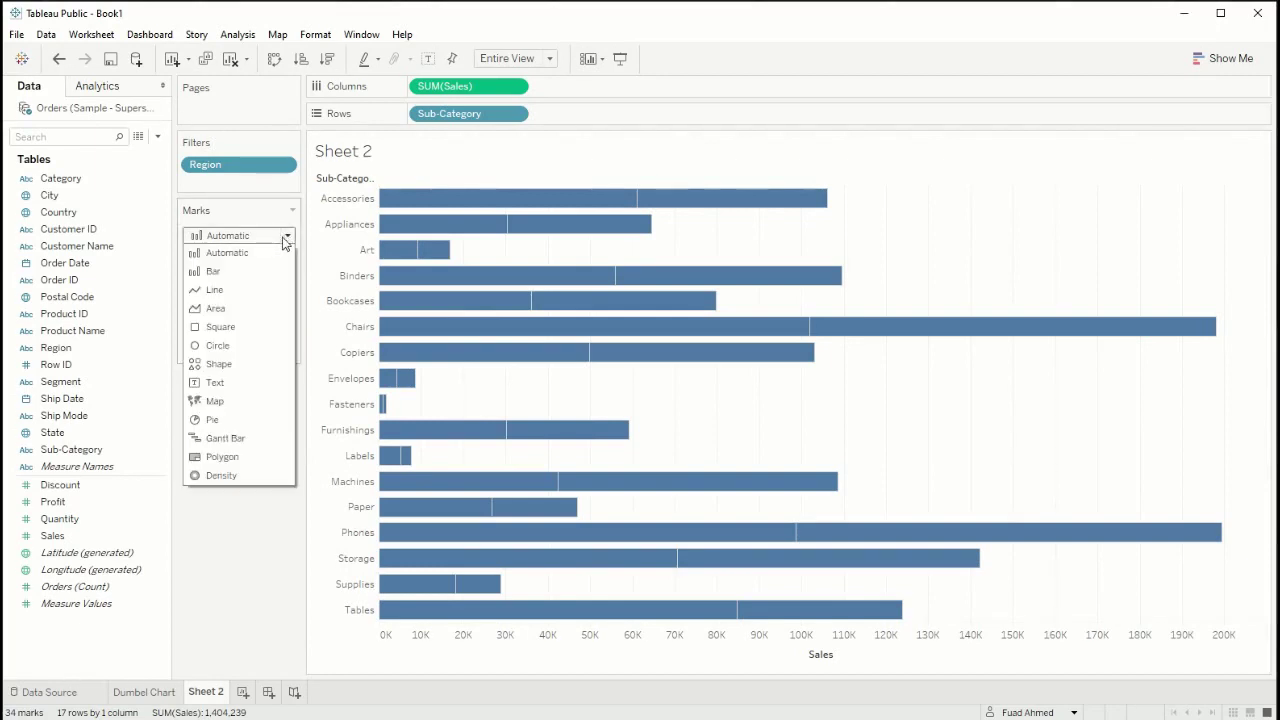
click(218, 346)
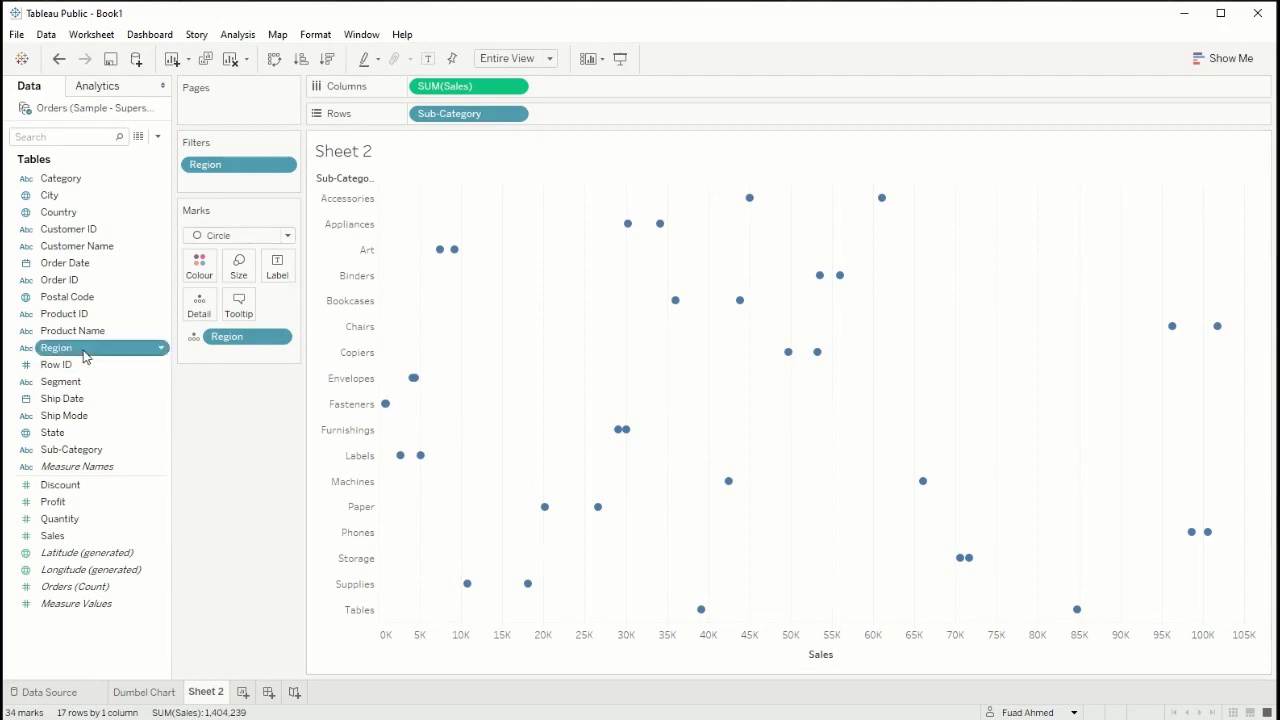
drag(85, 350, 199, 268)
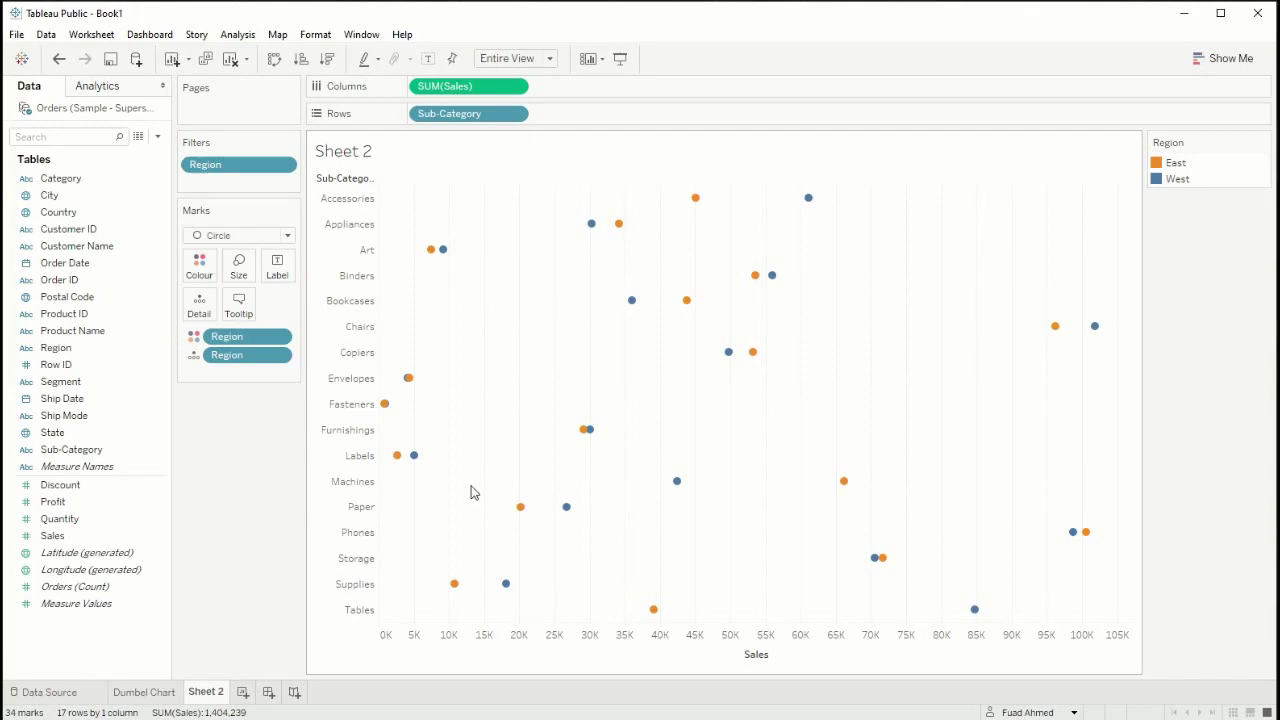
- Enlarge the circles slightly and add a second SUM(Sales) to Columns
click(238, 267)
drag(273, 317, 281, 316)
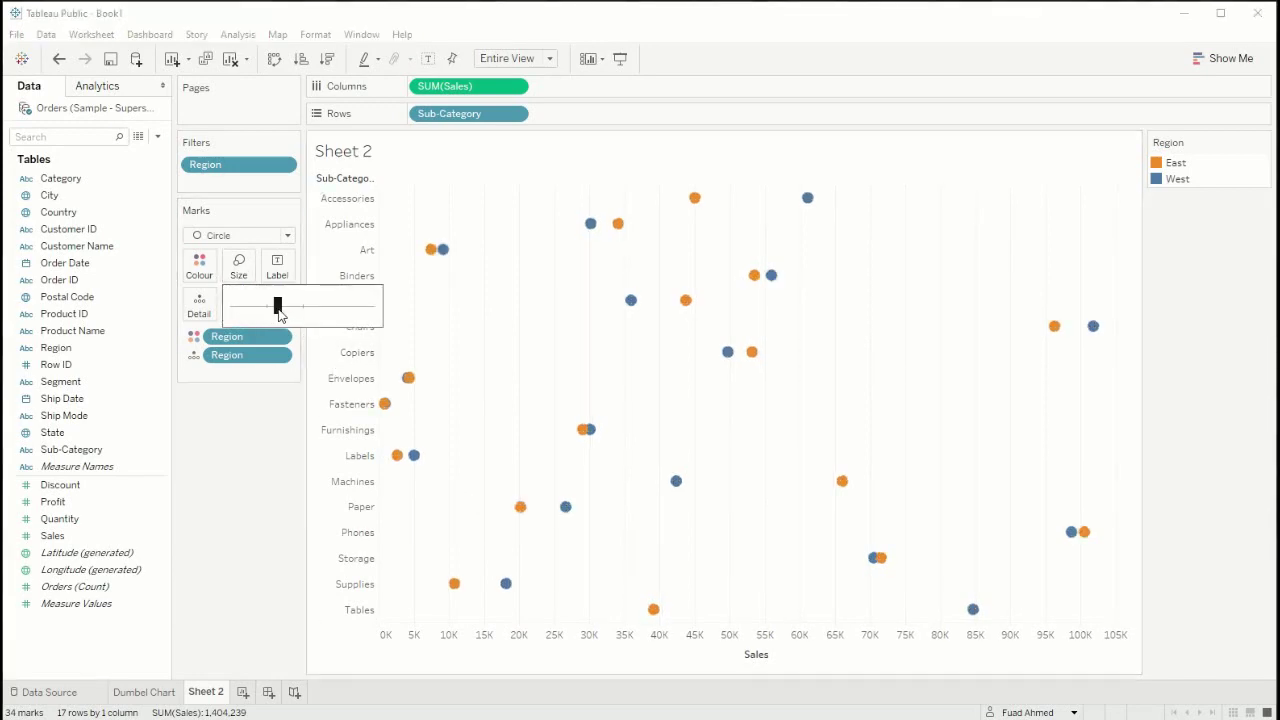
click(660, 466)
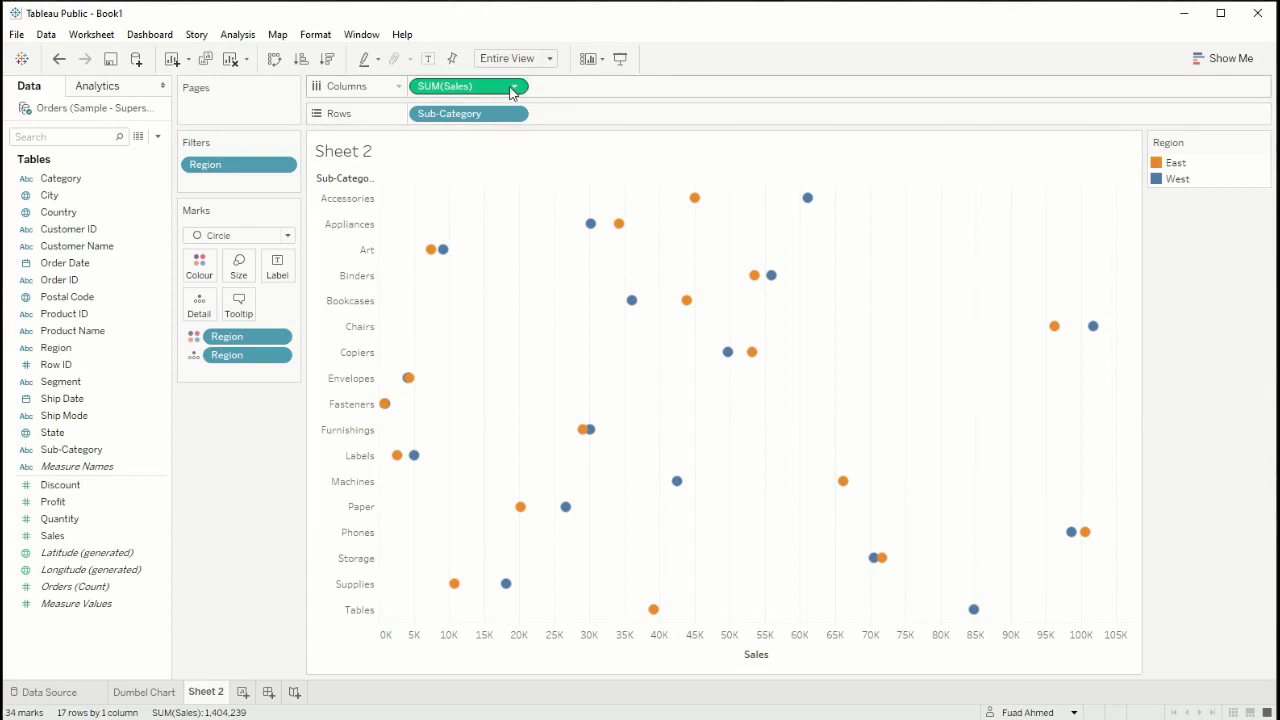
drag(511, 91, 578, 92)
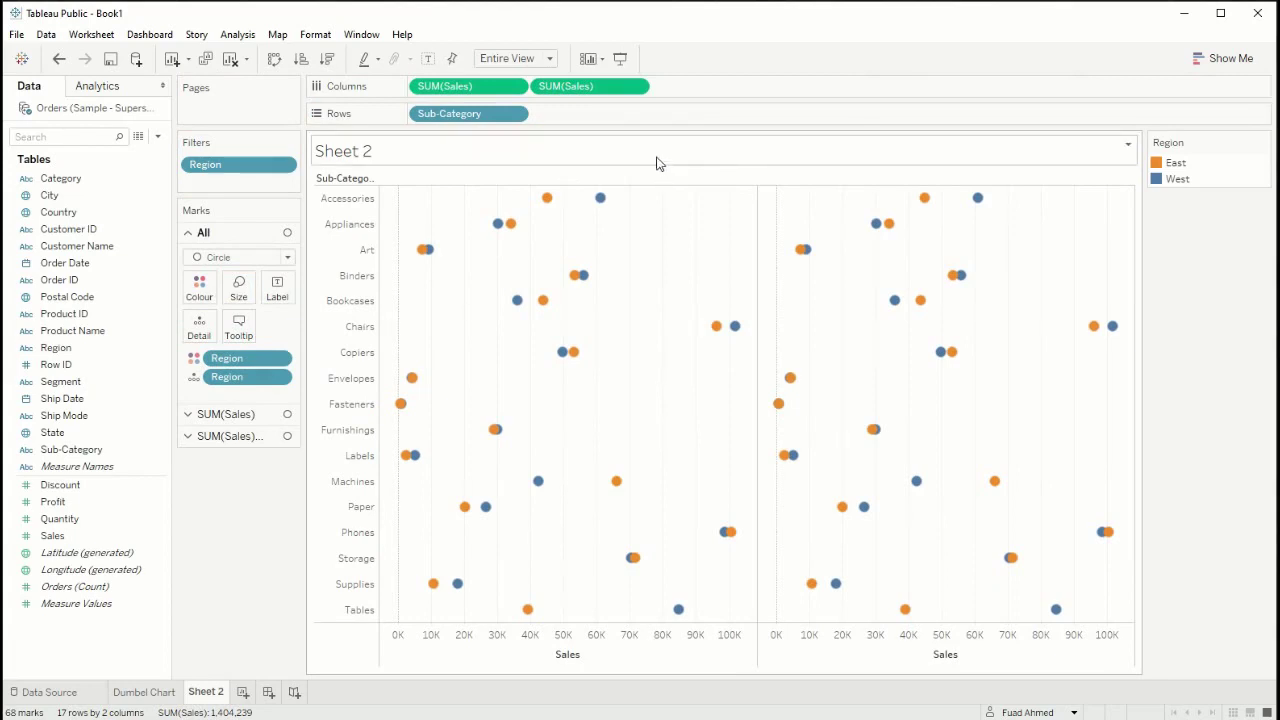
- Combine the two SUM(Sales) copies into a single dual-axis chart
click(636, 90)
click(636, 89)
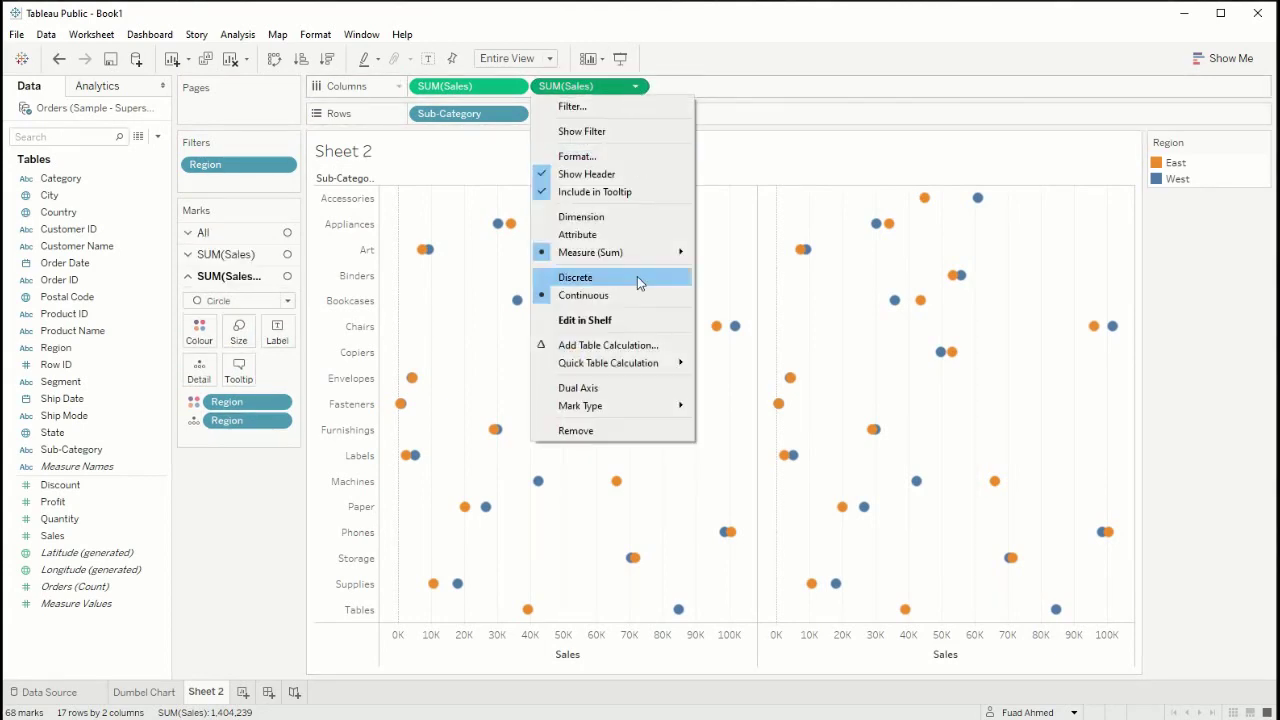
click(607, 394)
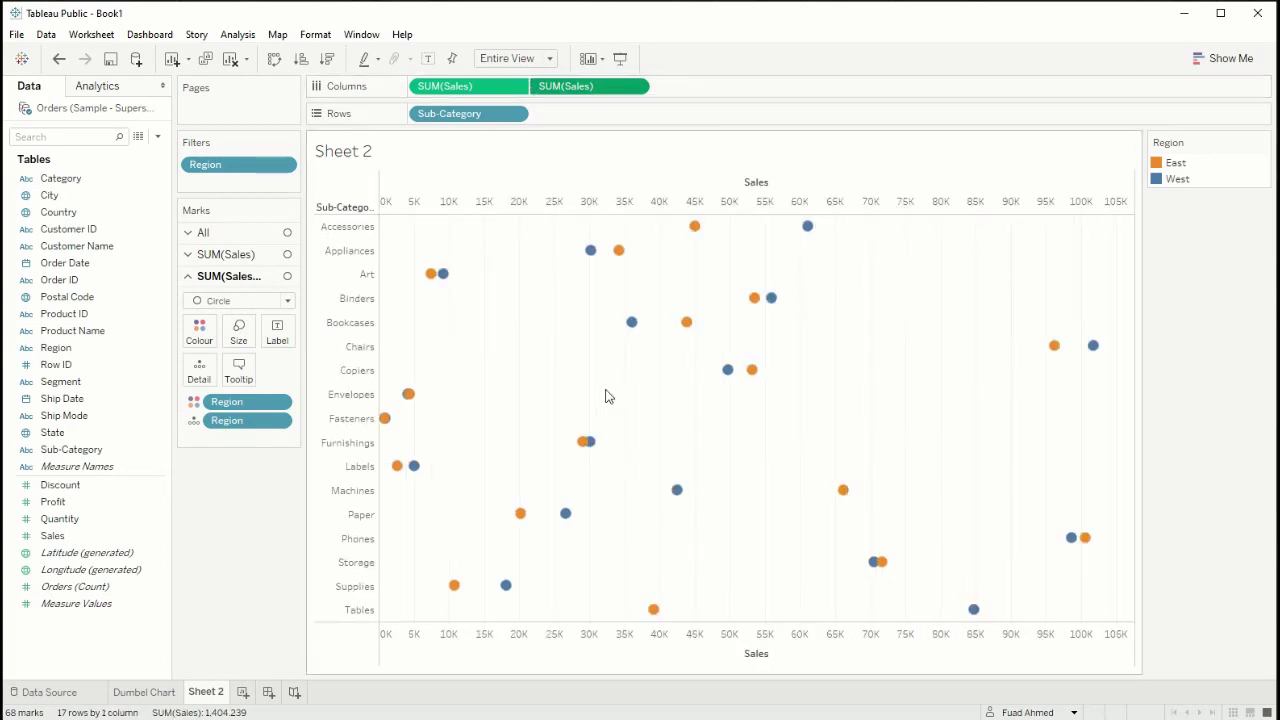
- Synchronise the two Sales axes and hide the top axis header
right_click(521, 206)
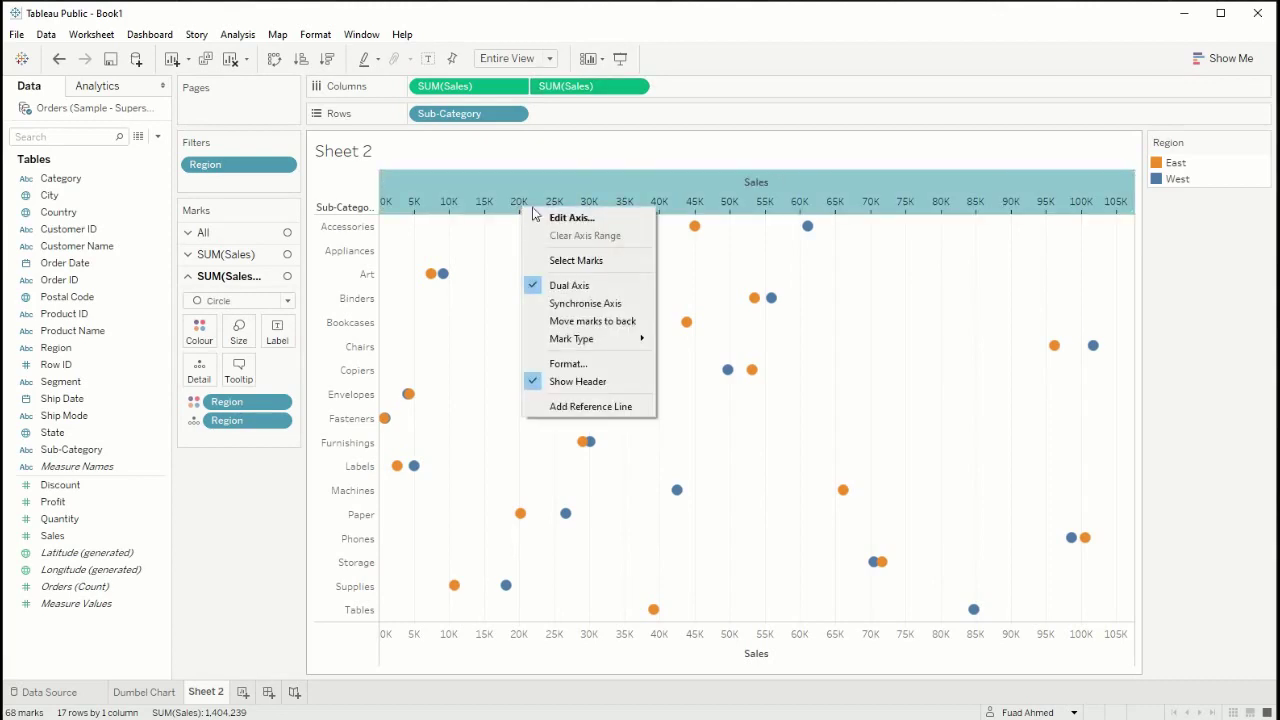
click(588, 304)
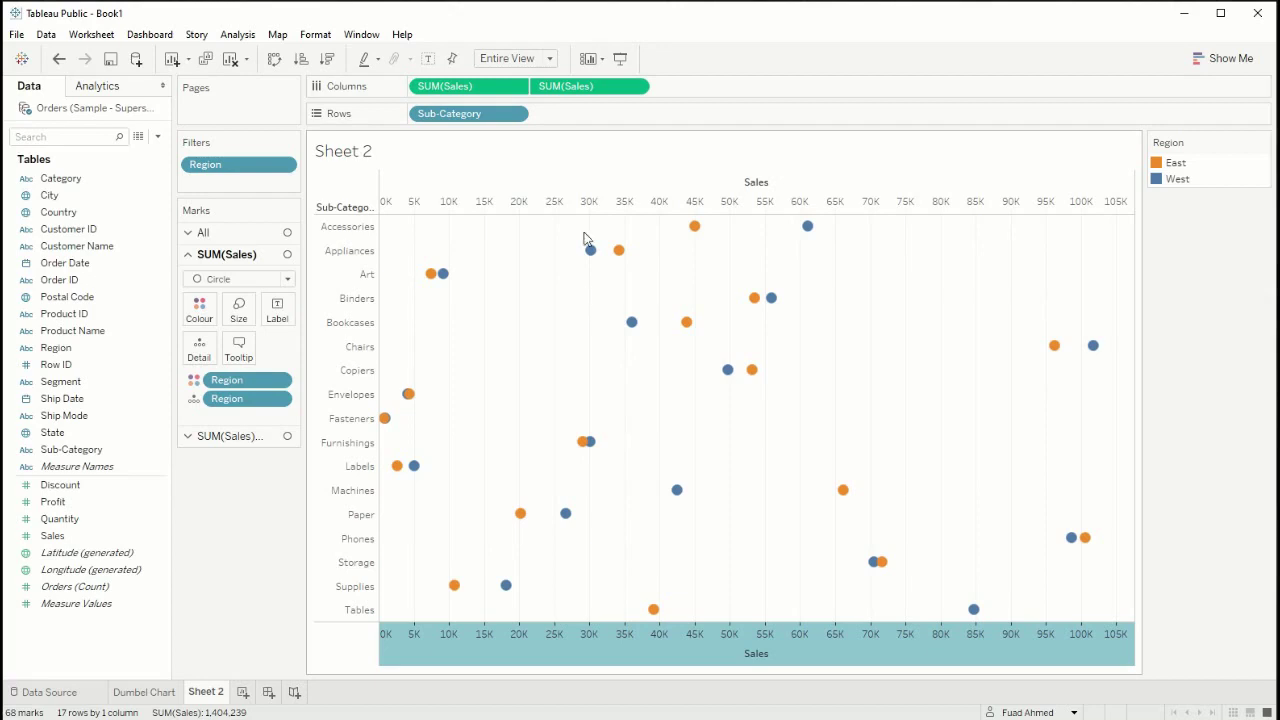
right_click(586, 207)
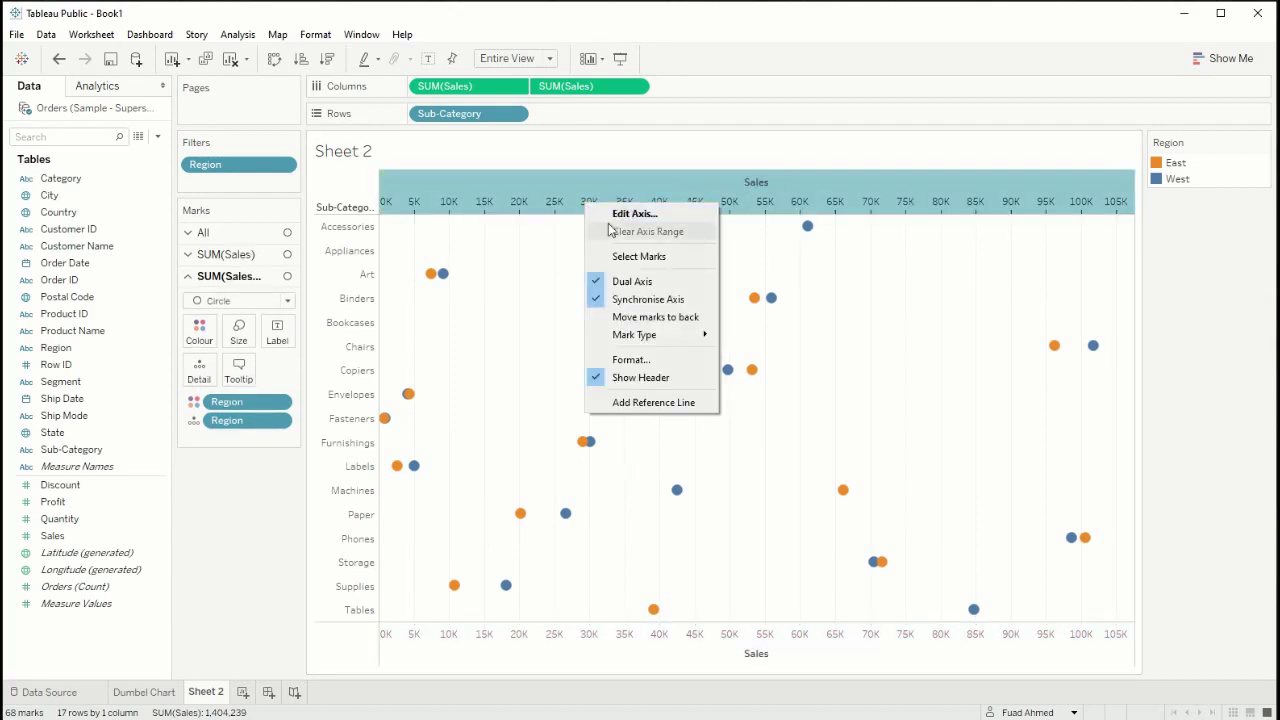
click(655, 379)
click(566, 355)
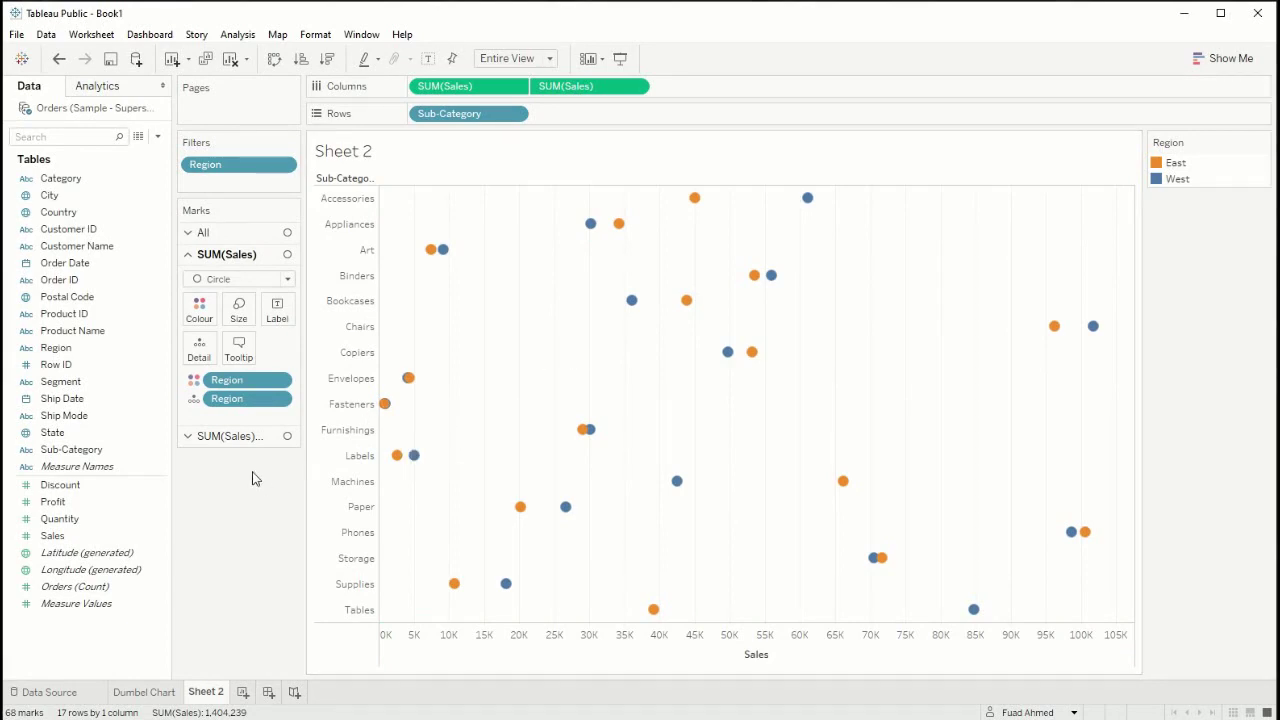
- Turn the second Sales layer into Line marks with Region on Path
click(238, 437)
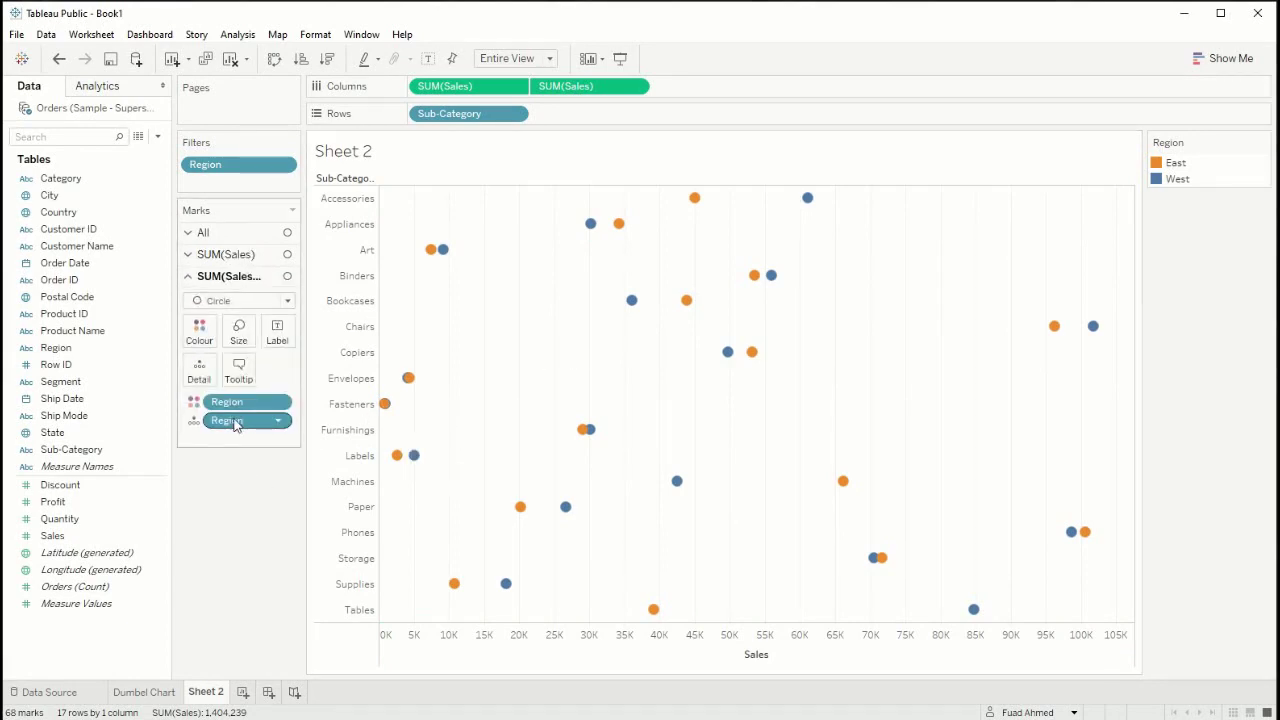
click(240, 301)
click(233, 356)
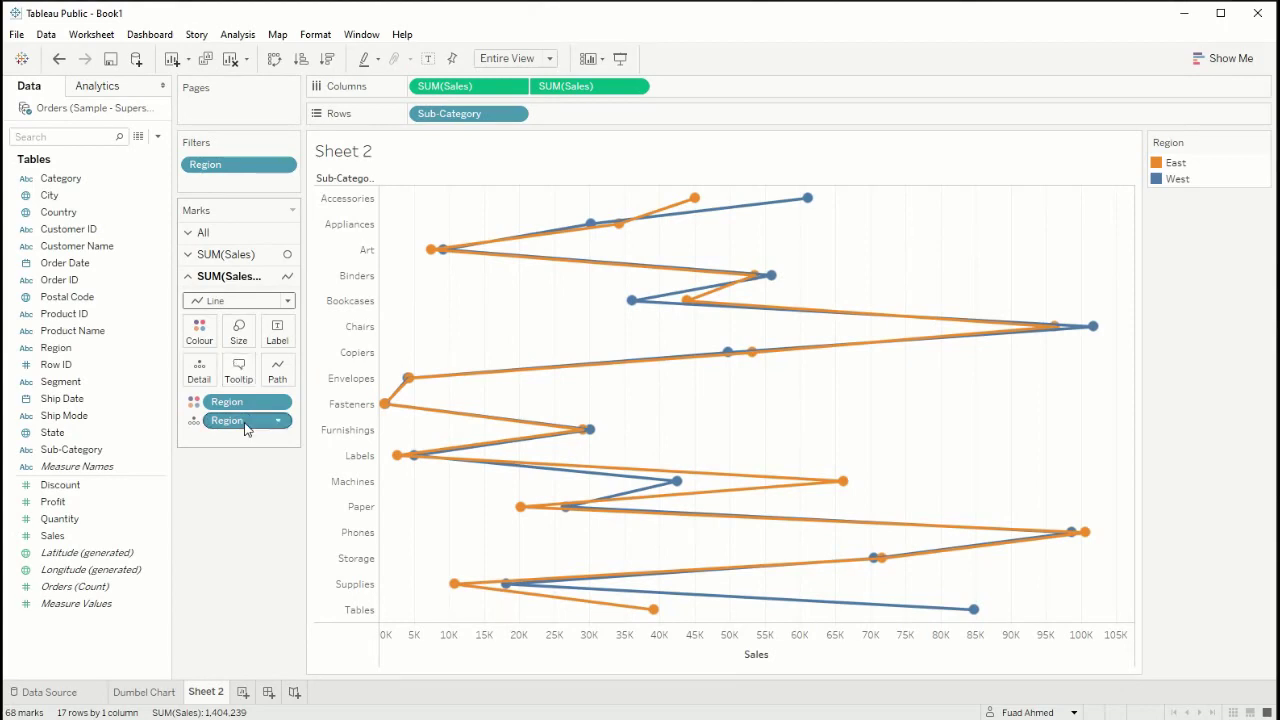
drag(249, 421, 289, 373)
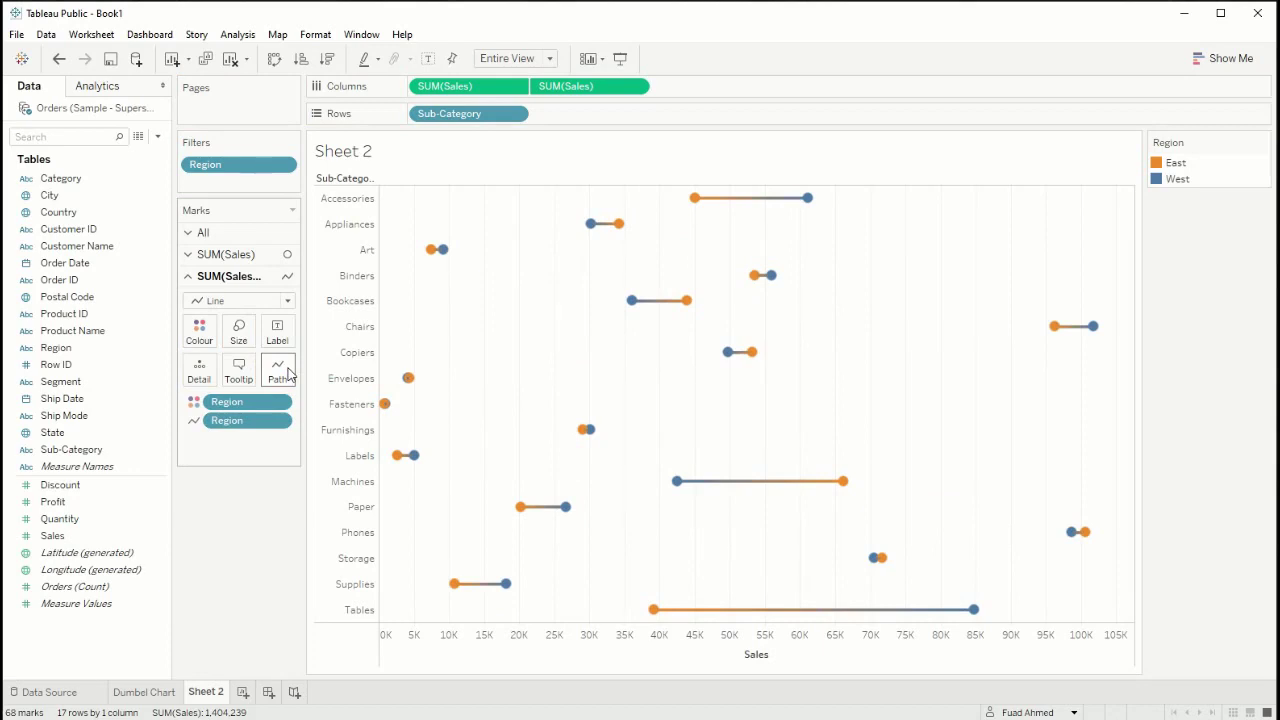
- Remove Region colouring from the lines and reorder the Sales pills so lines sit behind circles
drag(229, 401, 231, 557)
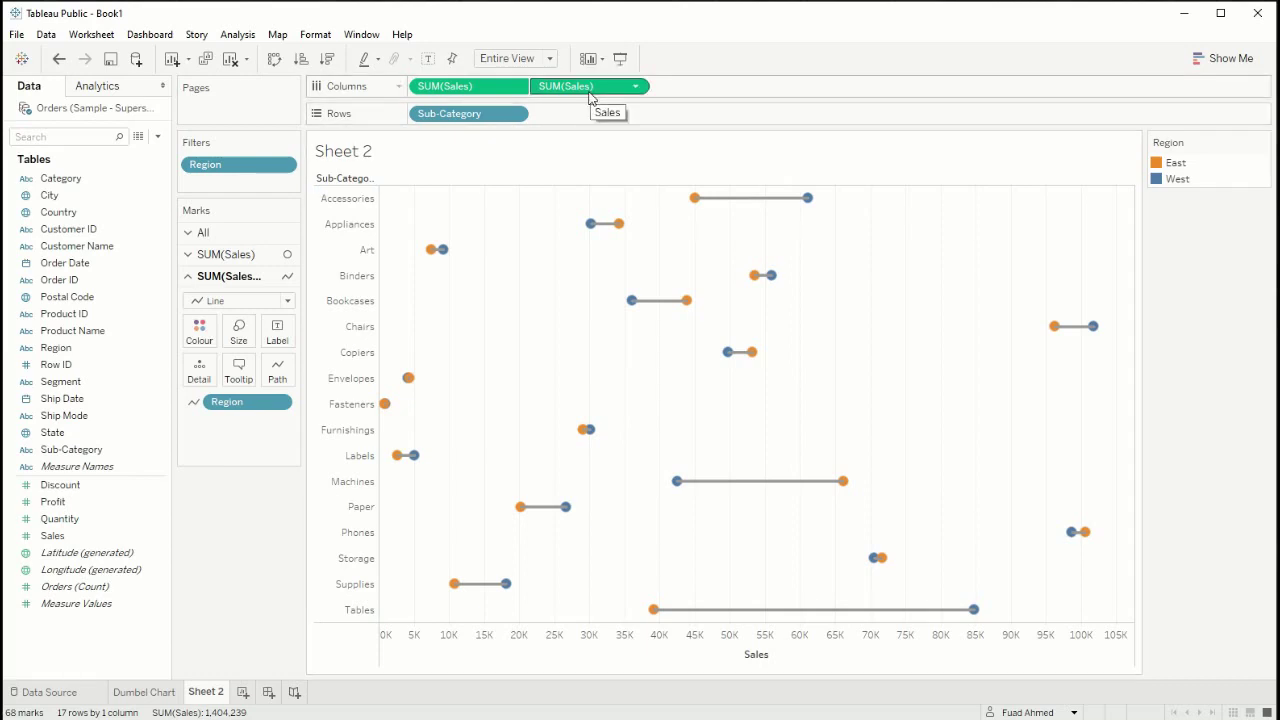
drag(582, 96, 439, 92)
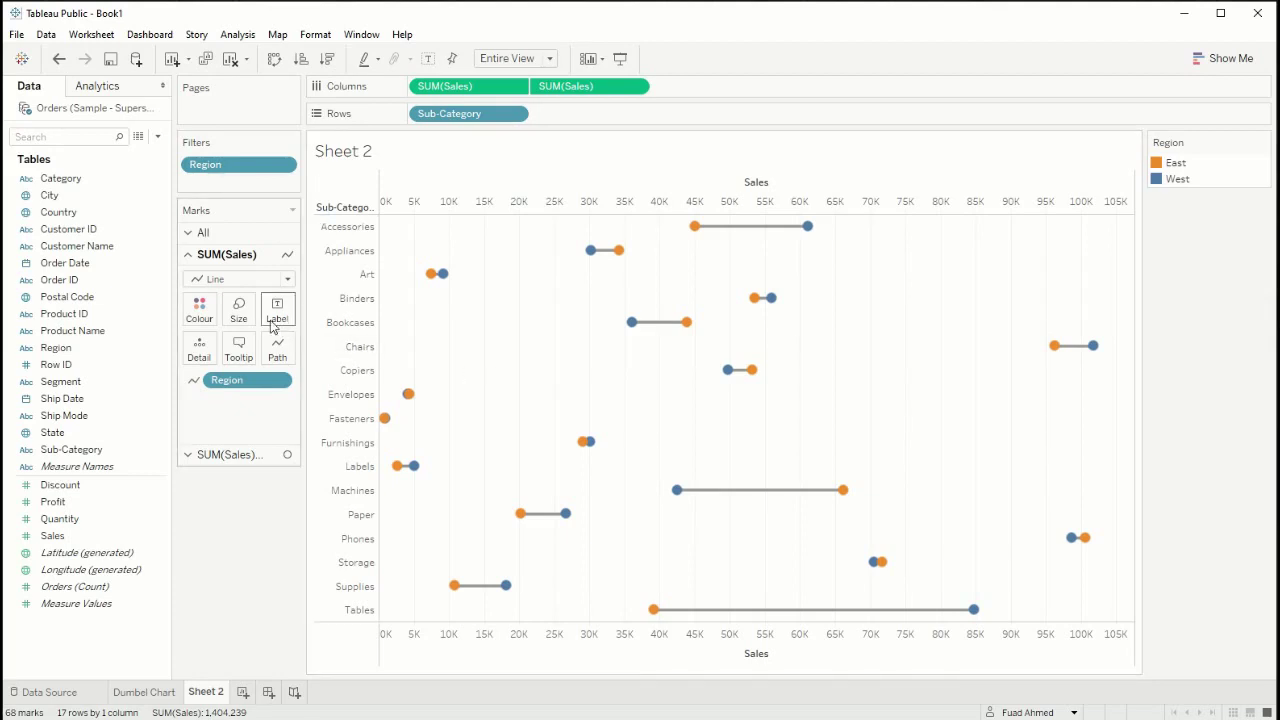
- Thicken the grey connecting lines to near-maximum size
click(238, 310)
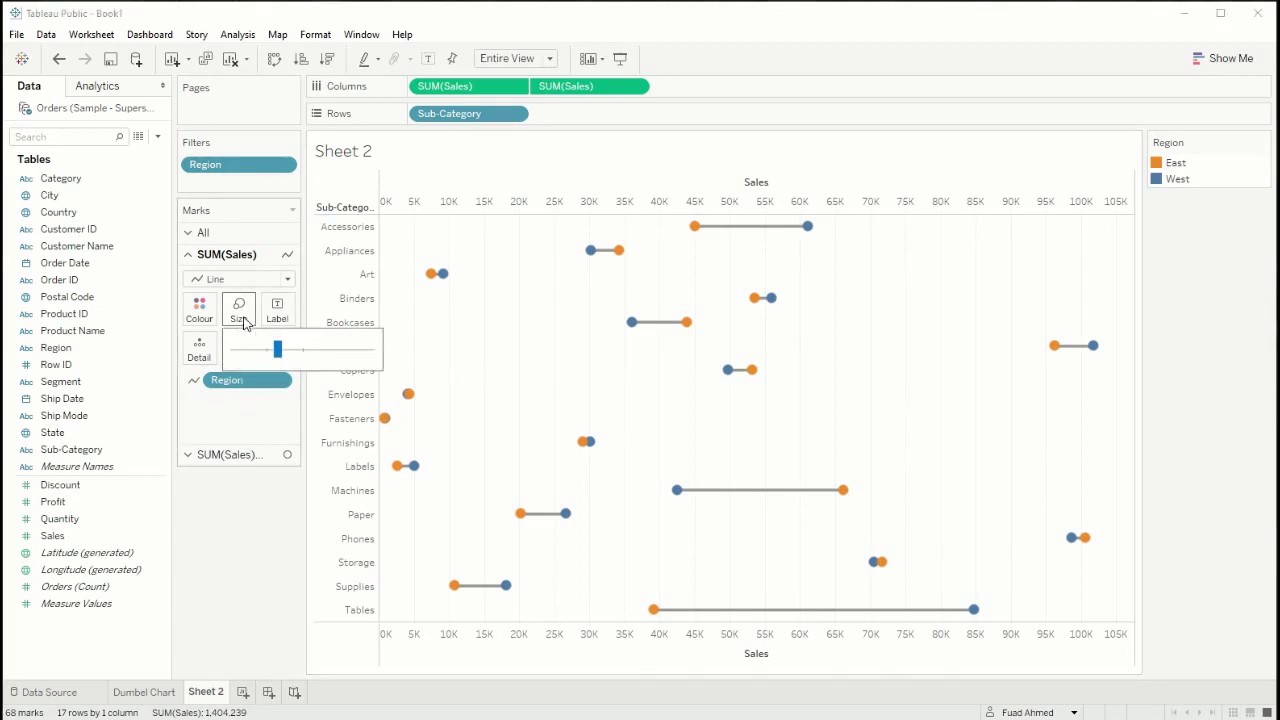
drag(278, 358, 249, 355)
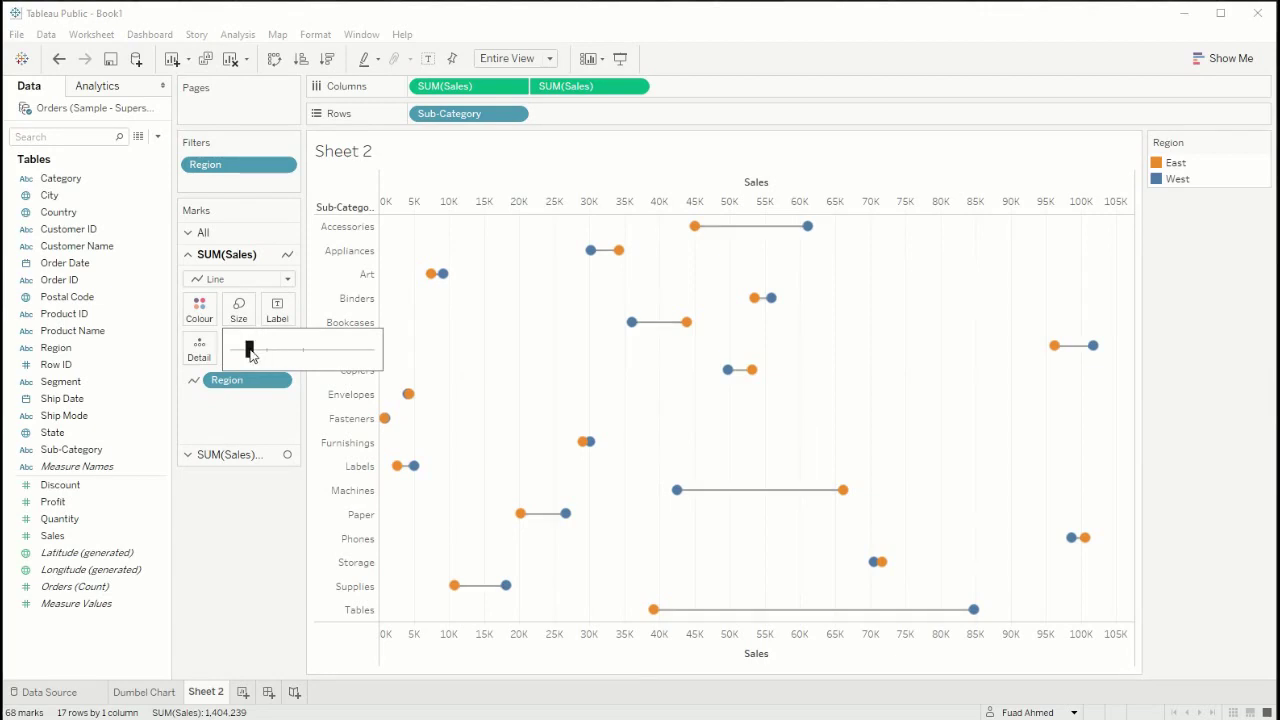
drag(250, 353, 365, 354)
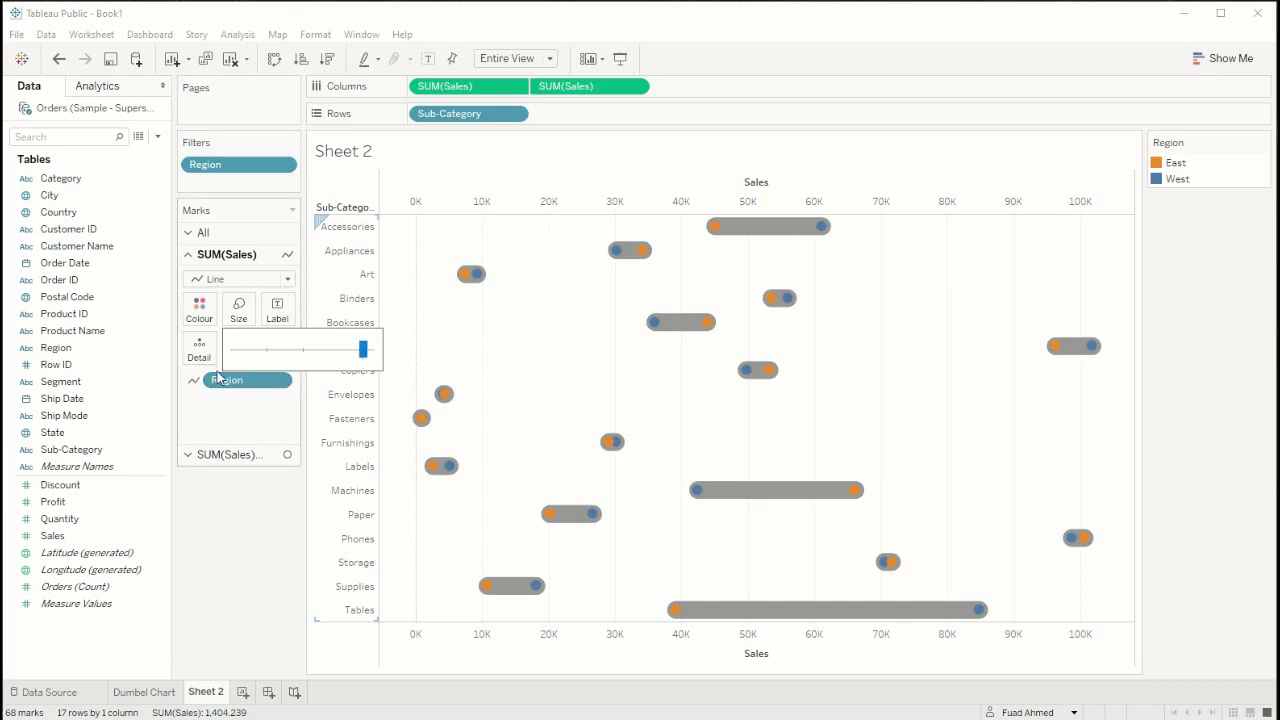
click(199, 308)
- Lower the grey connecting lines' opacity to 18% so they appear semi-transparent
drag(283, 496, 223, 500)
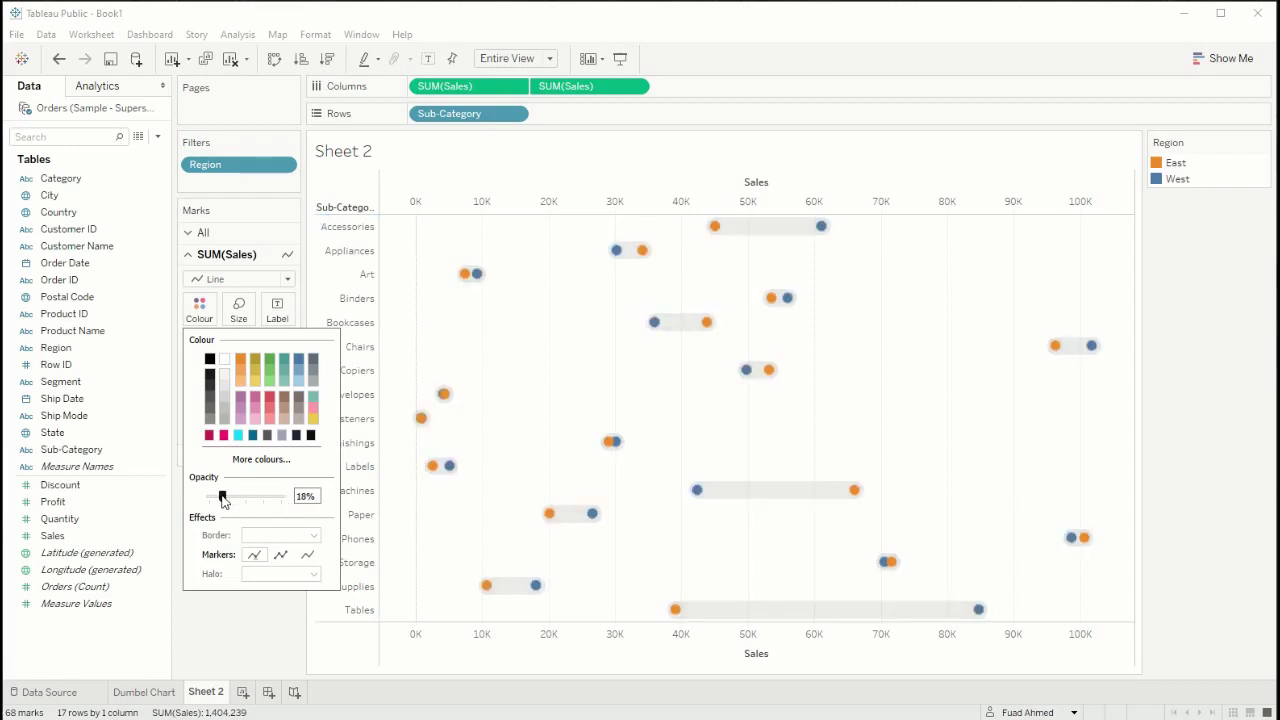